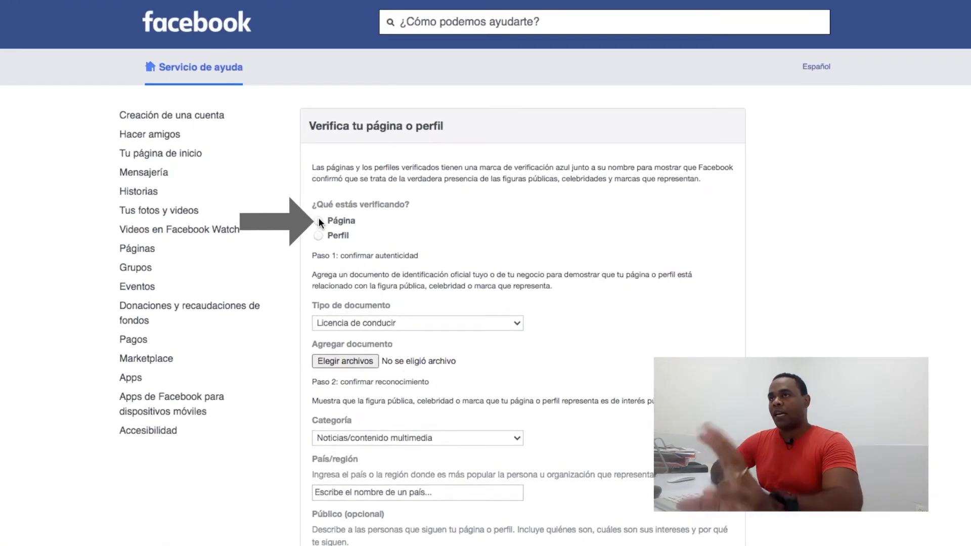
- Select the creator's page to verify, with Documento de identificación nacional as the document type
left_click(318, 220)
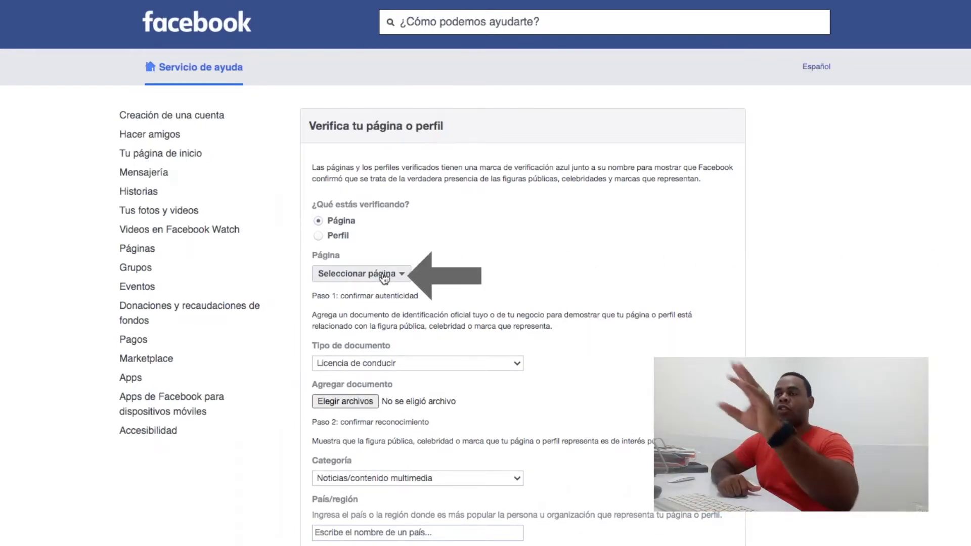
left_click(384, 276)
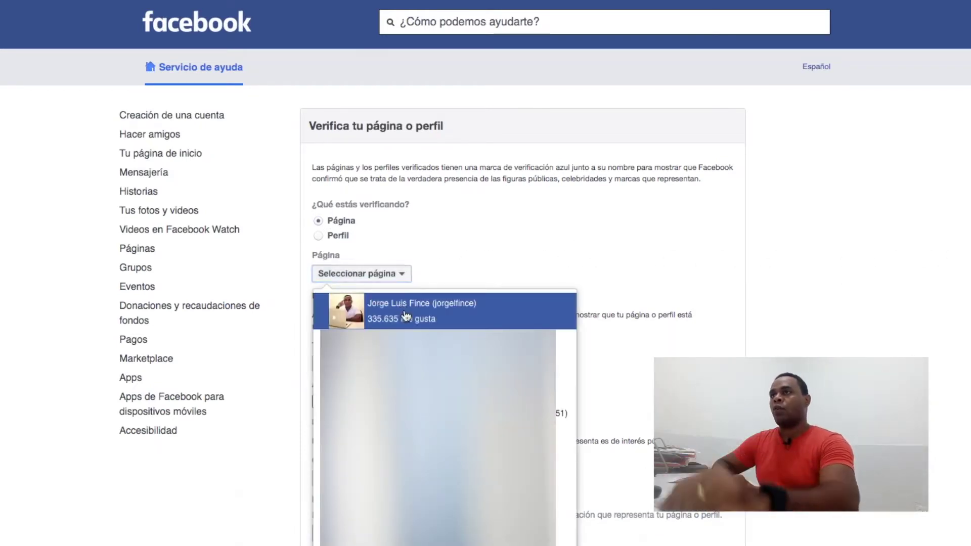
left_click(404, 315)
scroll(602, 353, "down", 3)
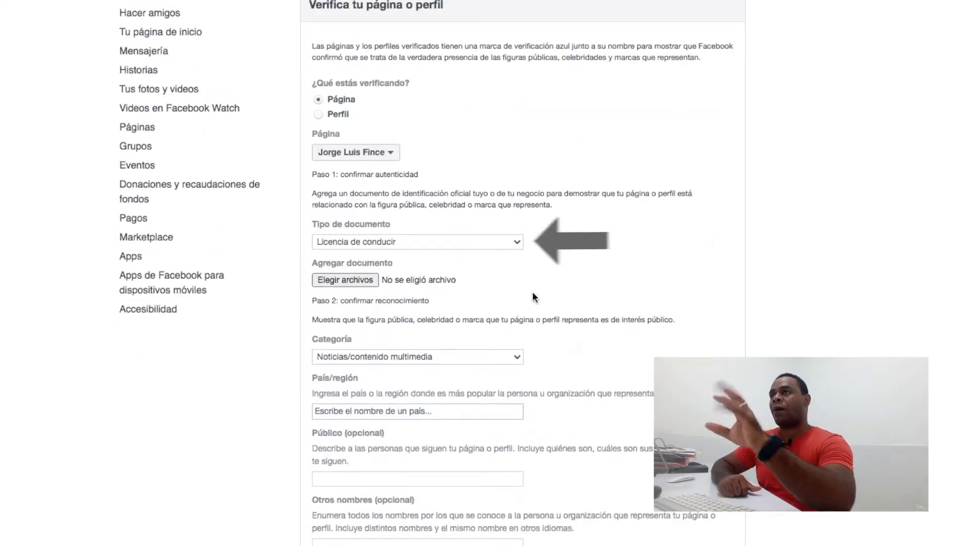
left_click(517, 242)
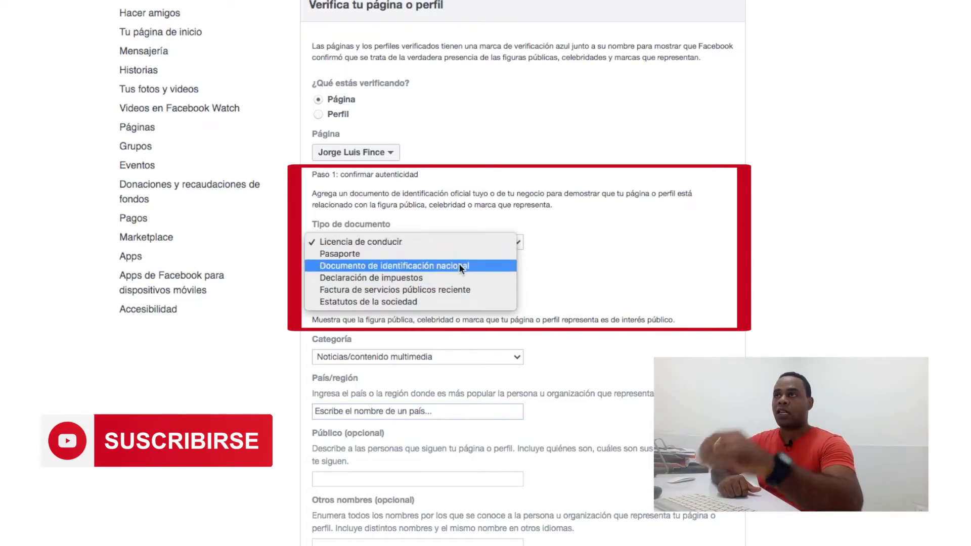
left_click(436, 268)
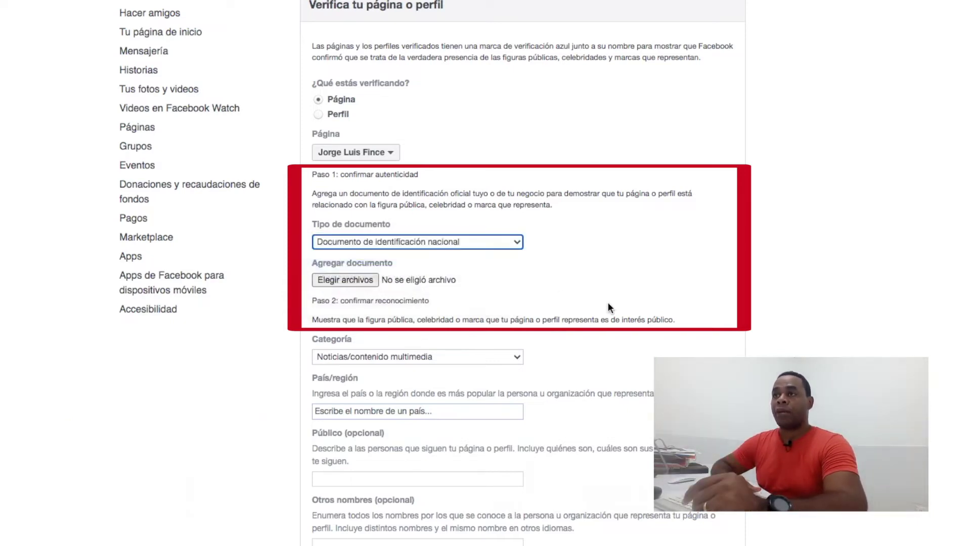
- Upload the ID card JPEG image as the verification document
left_click(338, 280)
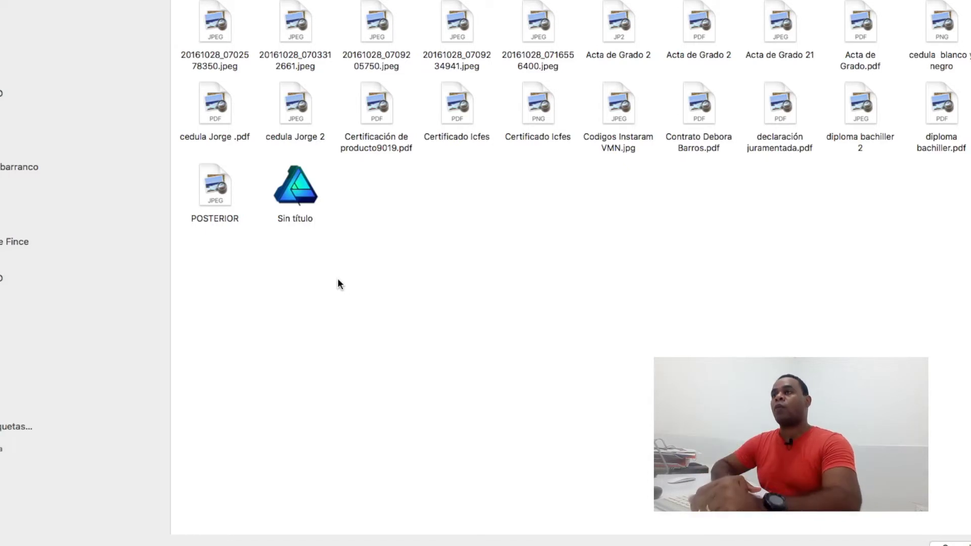
left_click(290, 108)
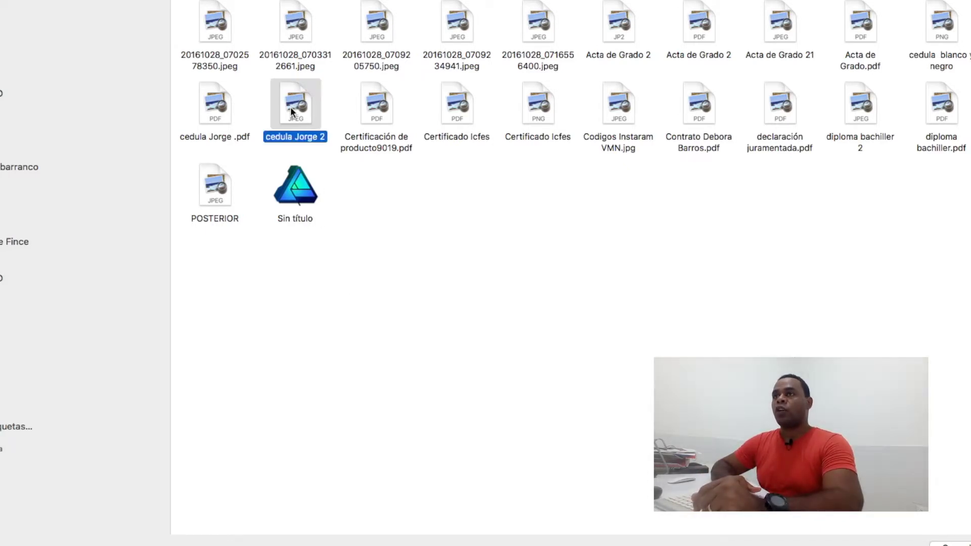
key("Return")
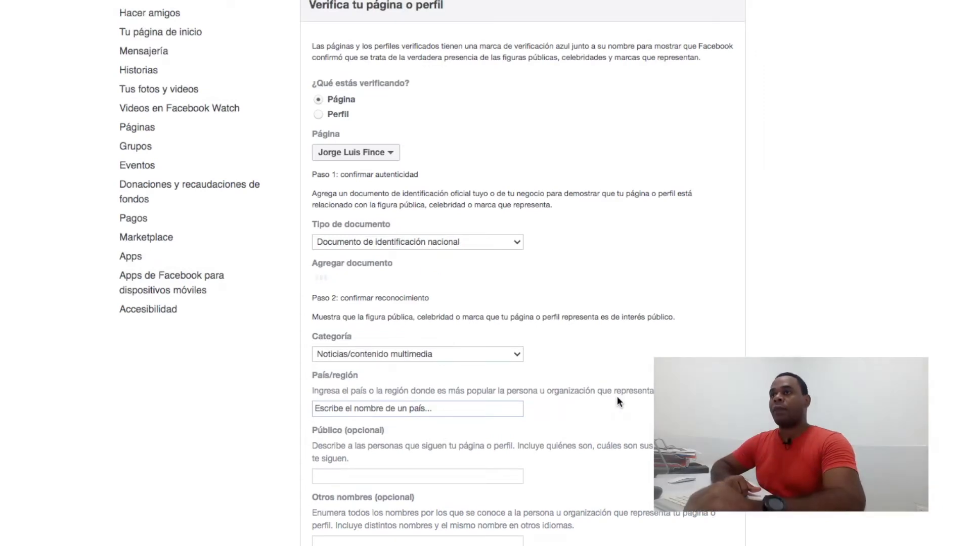
- Set Categoría to Creador digital/bloguero/influencer
scroll(617, 399, "down", 2)
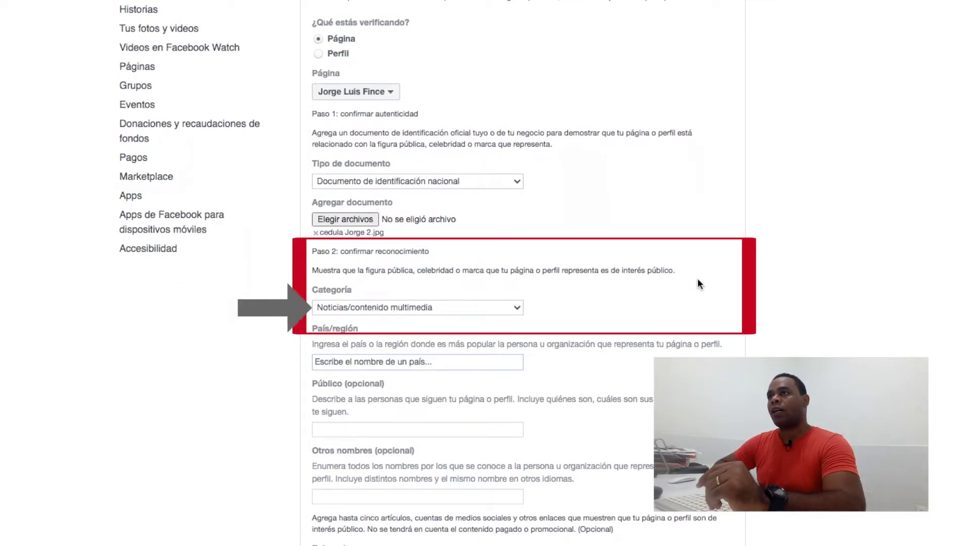
left_click(515, 308)
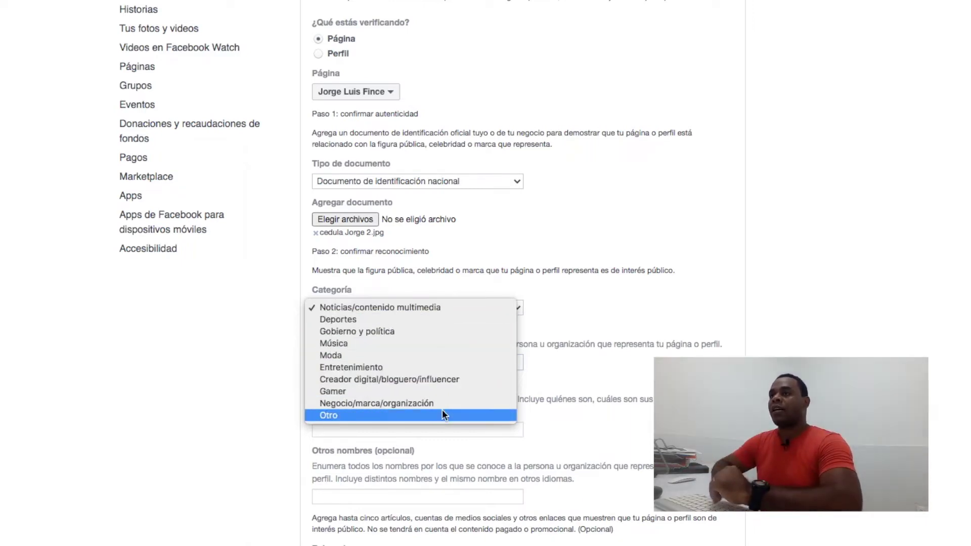
left_click(435, 382)
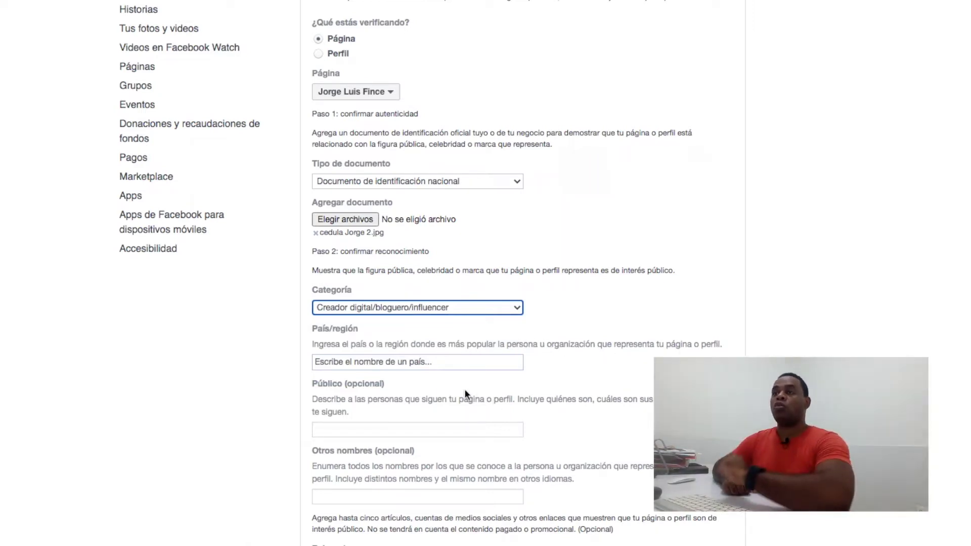
- Set País/región to Colombia
left_click(403, 361)
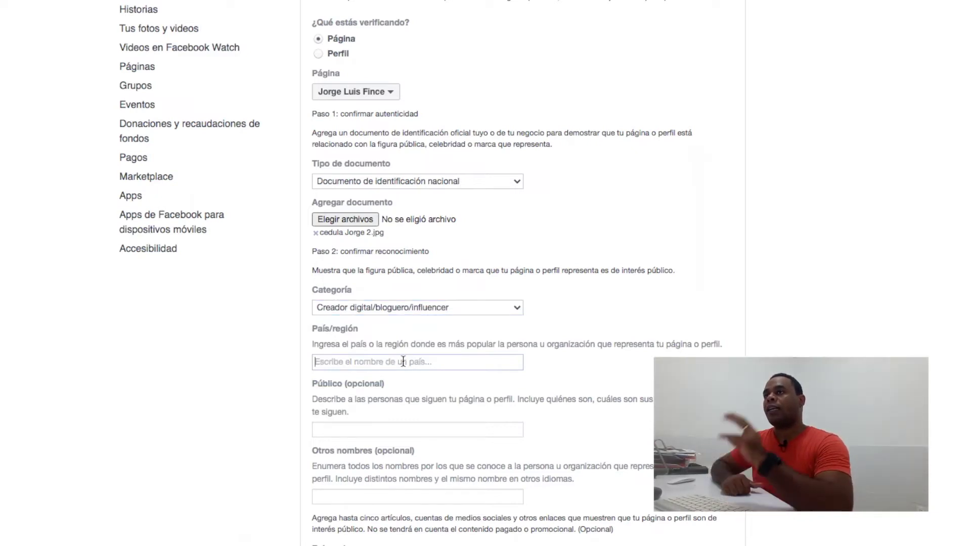
type("Colom")
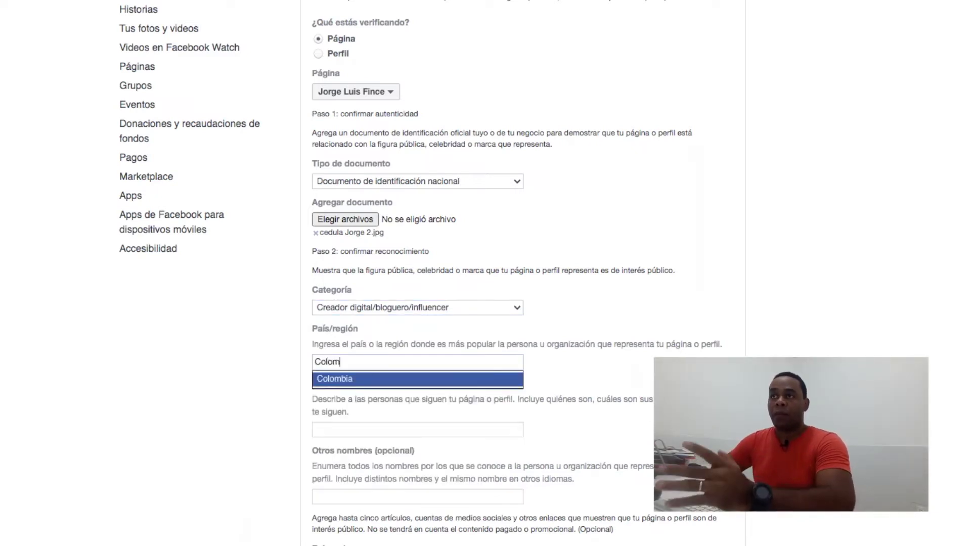
left_click(395, 379)
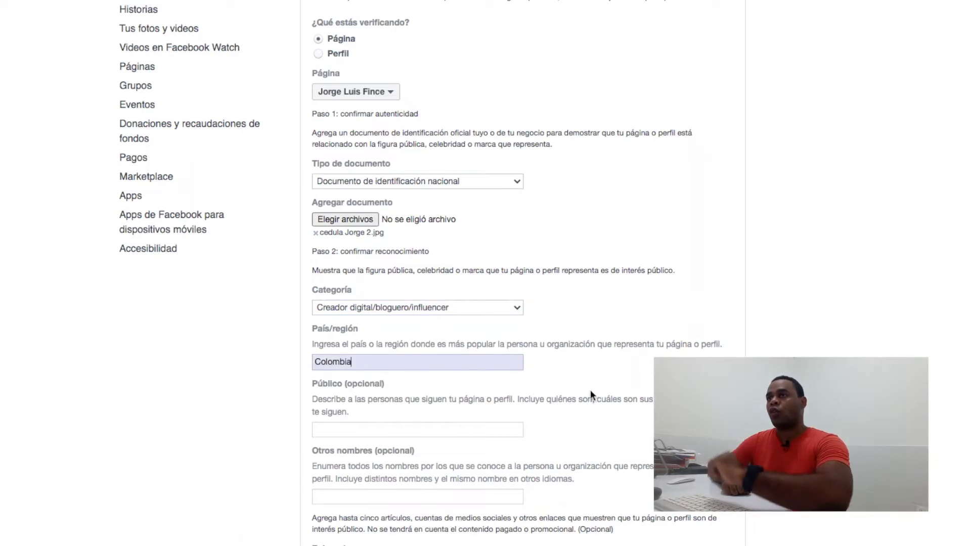
key("Tab")
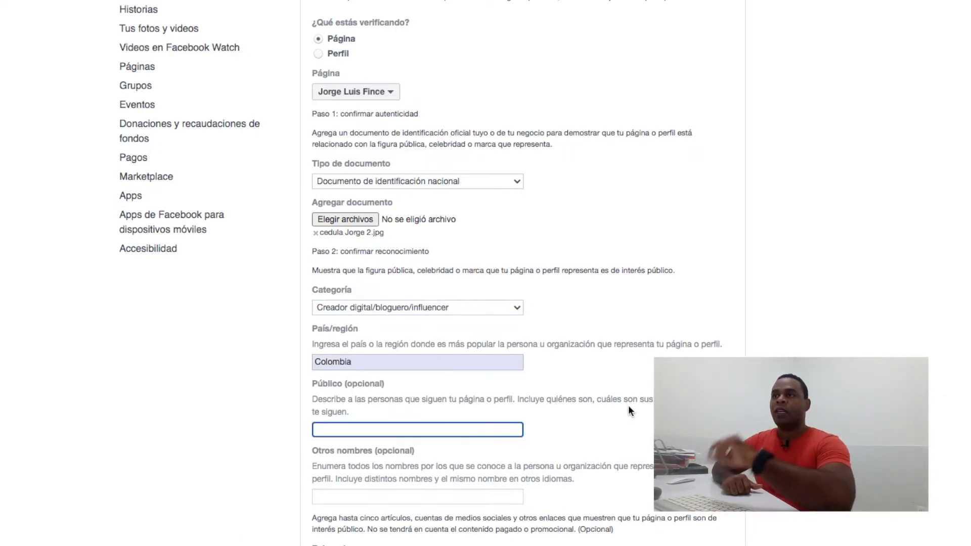
- Fill Público with 'Jovenes interesados en soluciones, seguridad, configuracion y monetización de redes sociales'
scroll(400, 379, "down", 4)
scroll(382, 284, "up", 2)
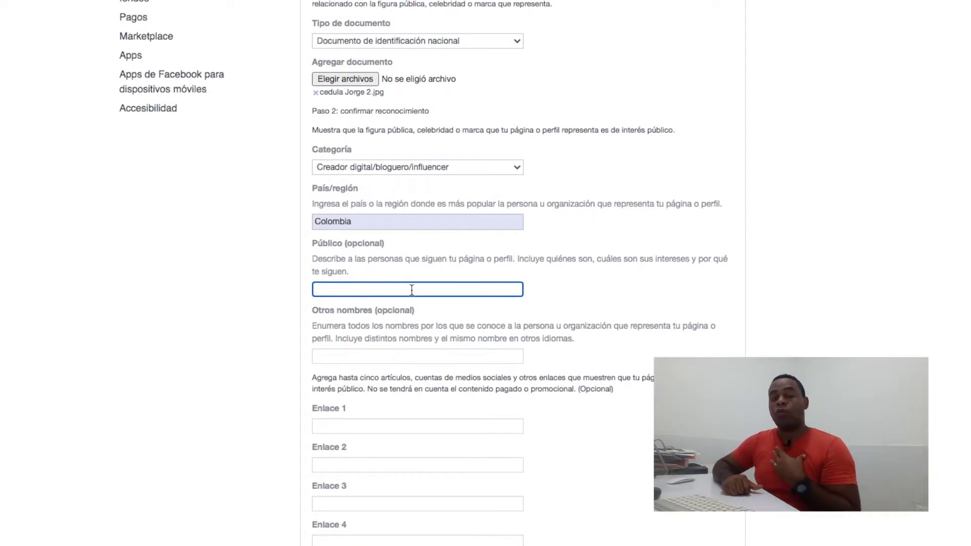
type("Jove")
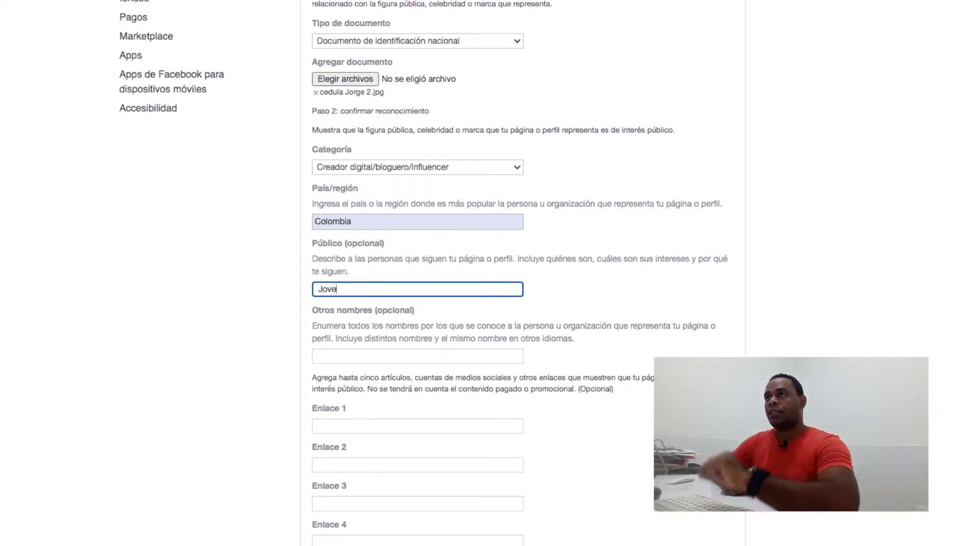
type("nes interesados en soluciones, seguridad,")
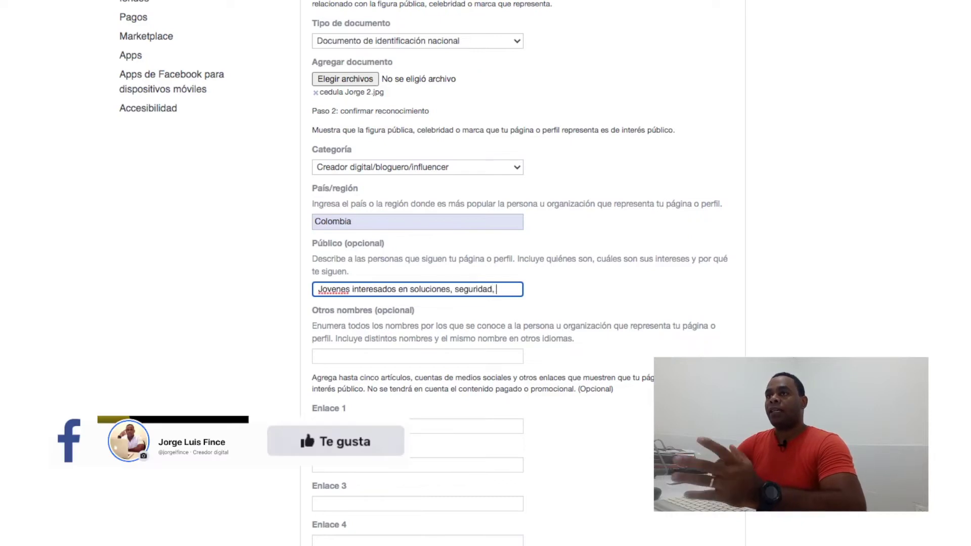
type(" conf")
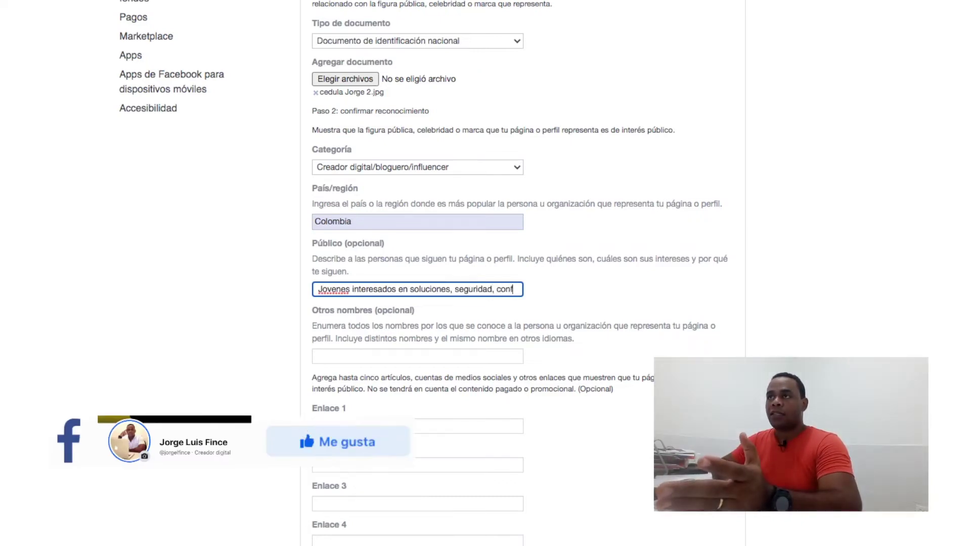
type("iguracion y moneti")
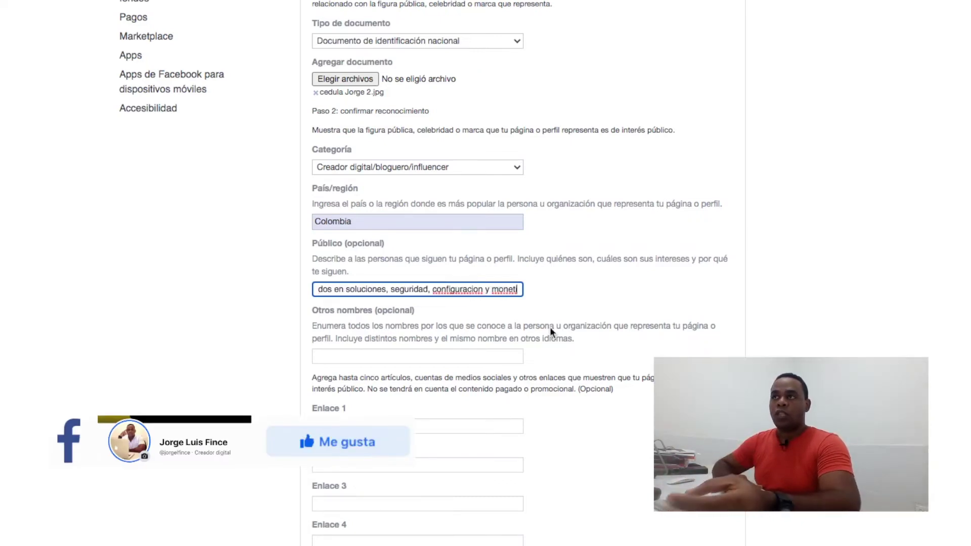
type("zaci")
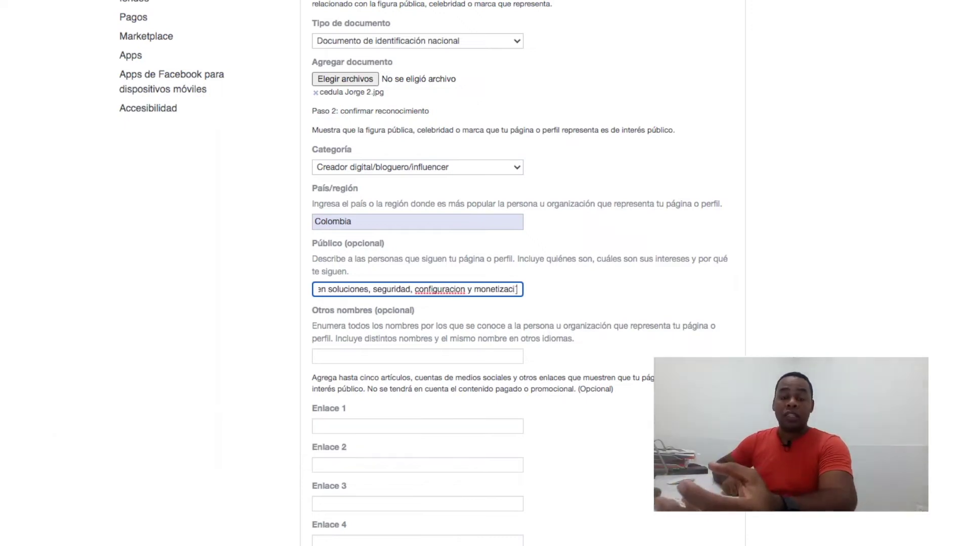
type("ón de red")
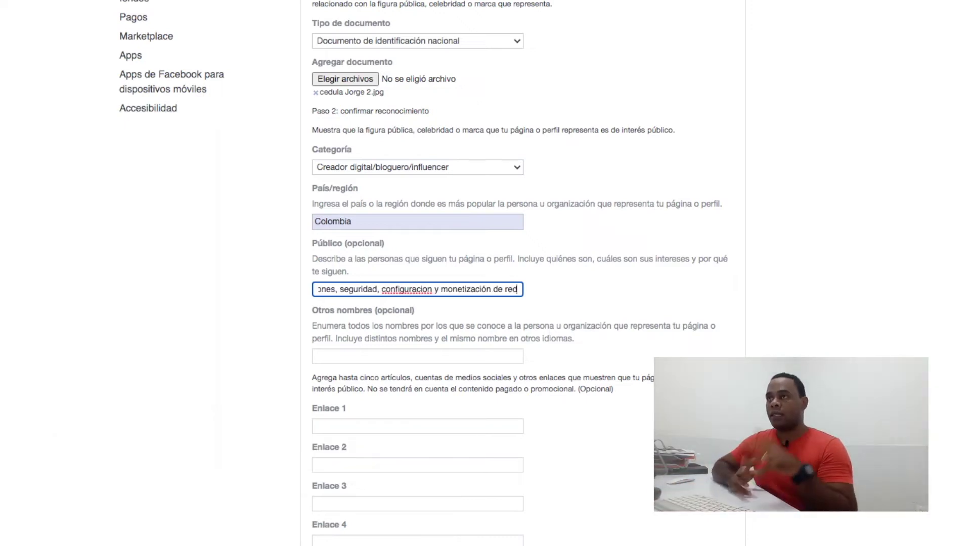
type("es sociales")
left_click(371, 310)
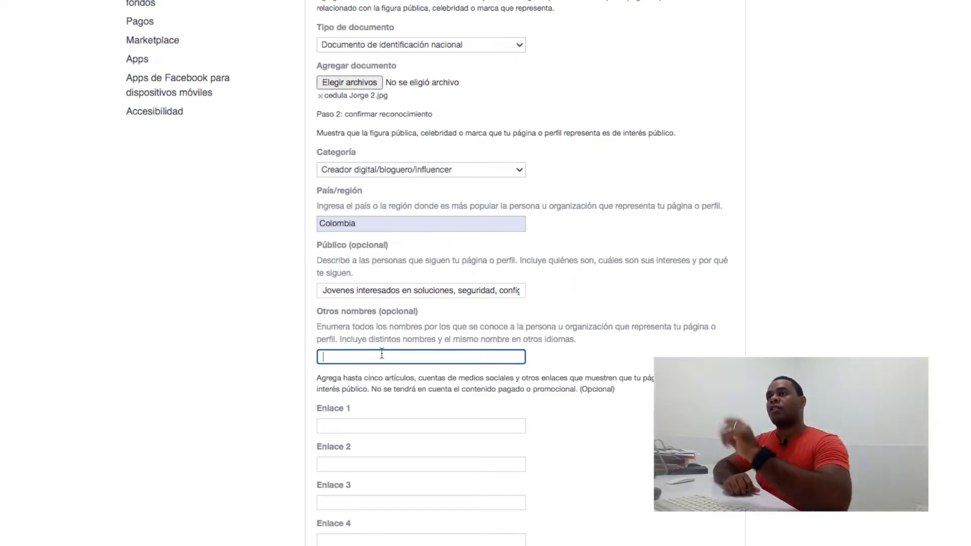
- Enter 'creador digital, marketing digital, soluciones digitales, bloguero, marketero, ayuda digital' as other names
type("creador digital, ")
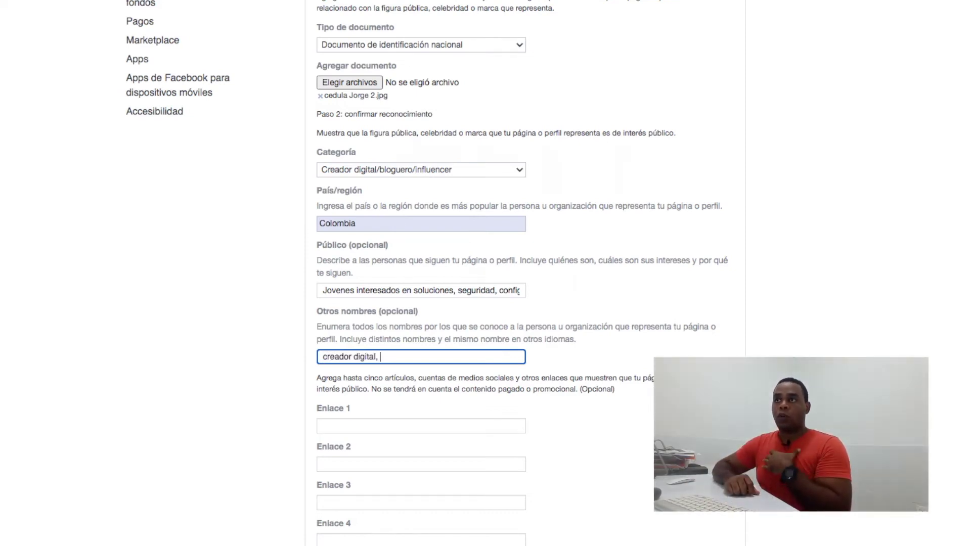
type("marketing dig")
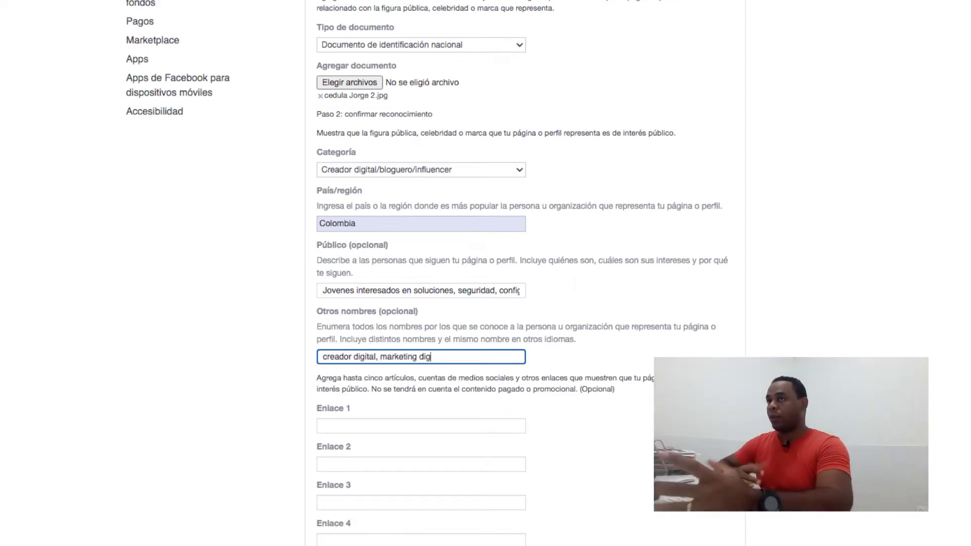
type("ital, soluciones digitales,")
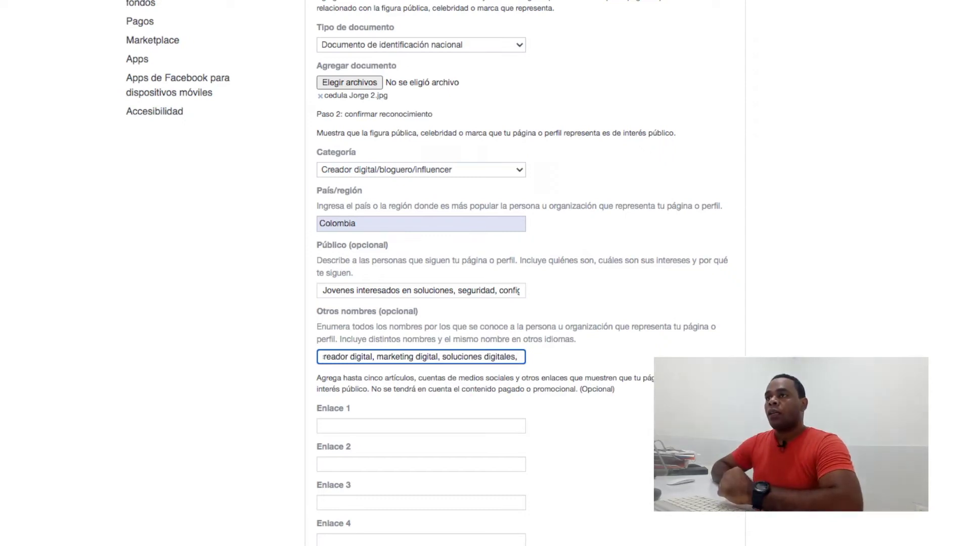
type("bloguer")
type("o")
type(", ma")
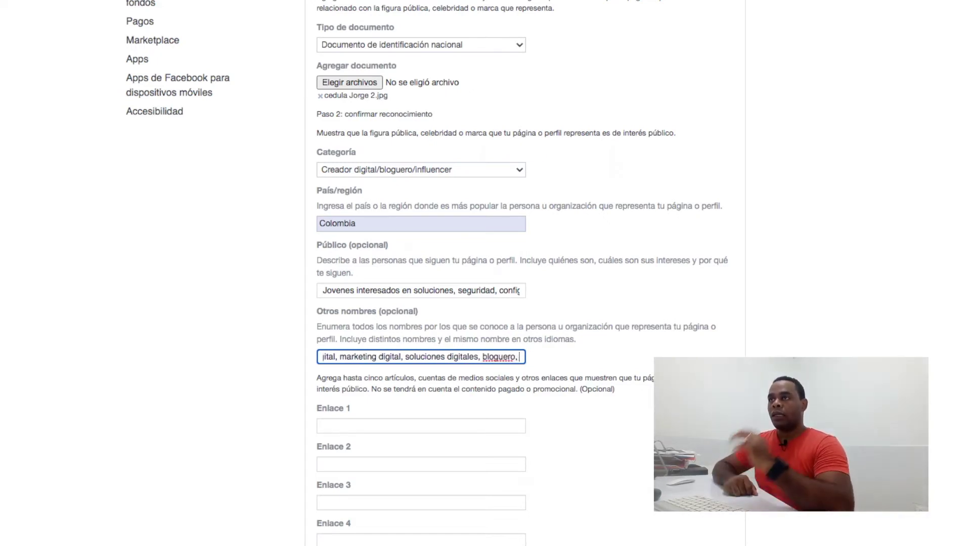
type("rketero,")
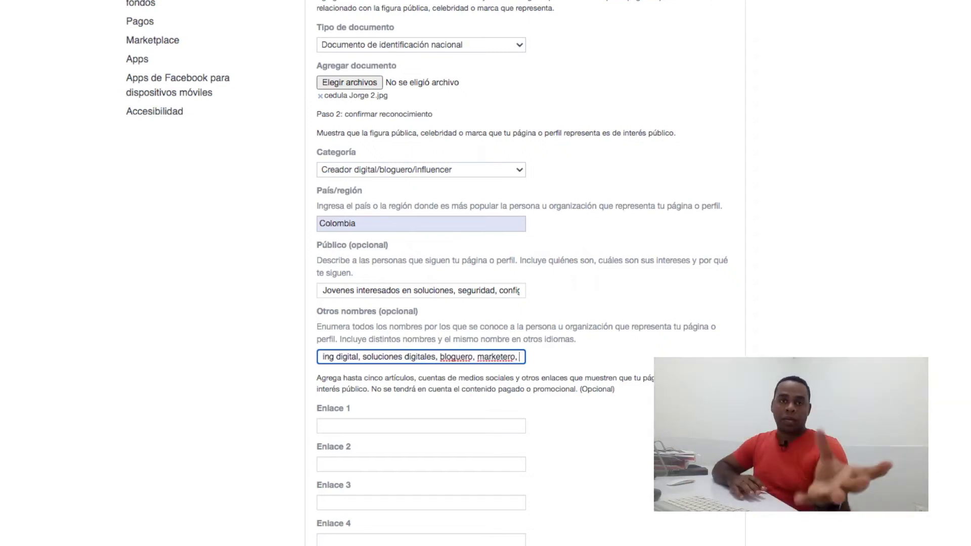
type(" ayuda")
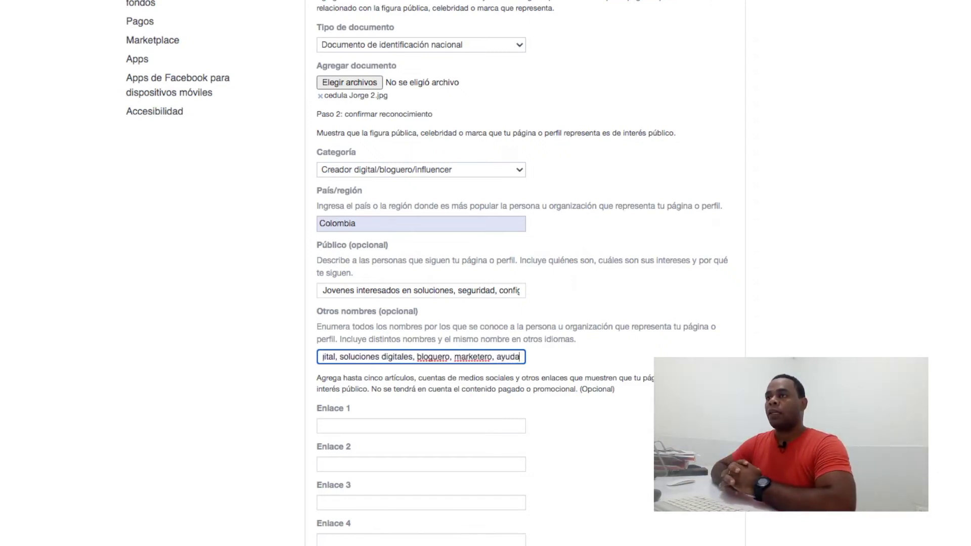
type(" digital,")
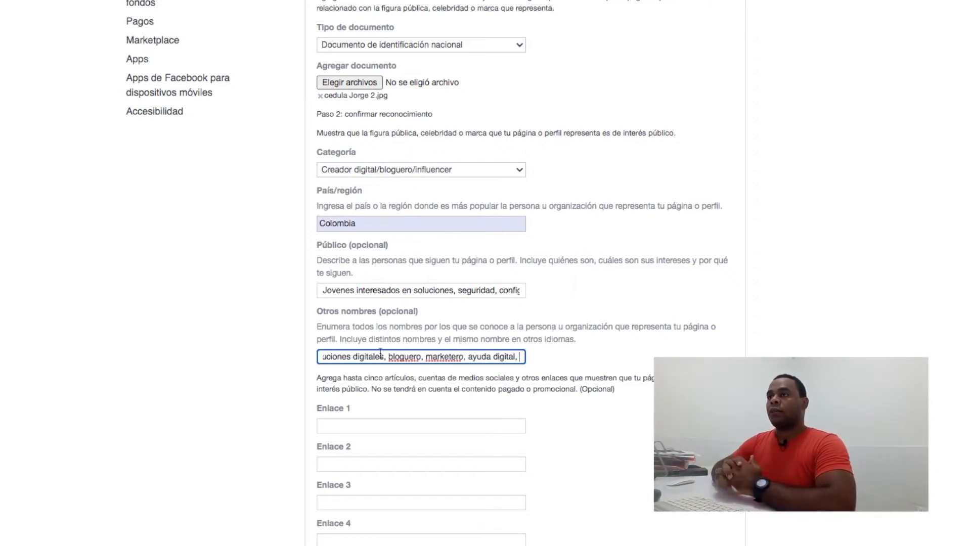
key("Tab")
scroll(410, 282, "down", 3)
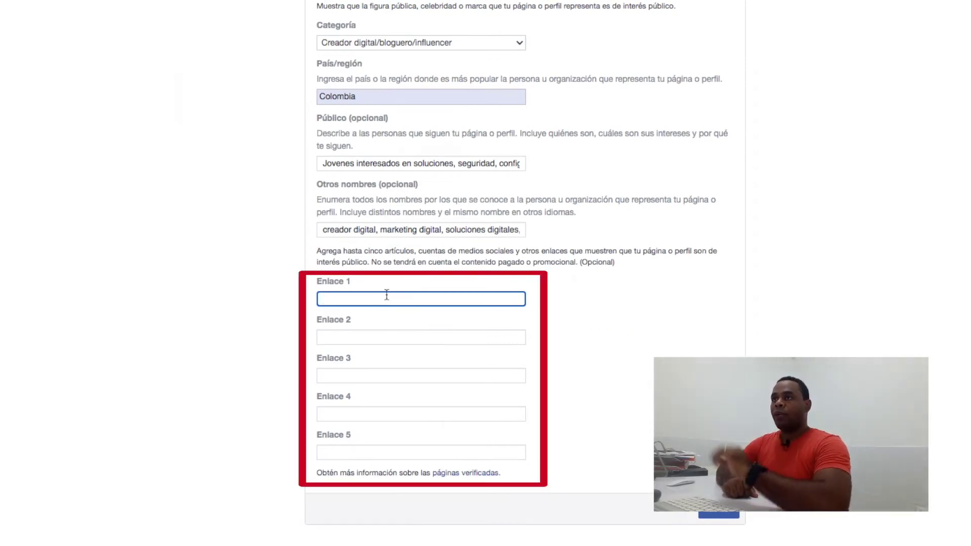
- Fill Enlace 1–3 with the YouTube, Instagram and Twitter links, adapting the Instagram URL
type("https://www.youtube.com/c/JorgeLuisFinceB")
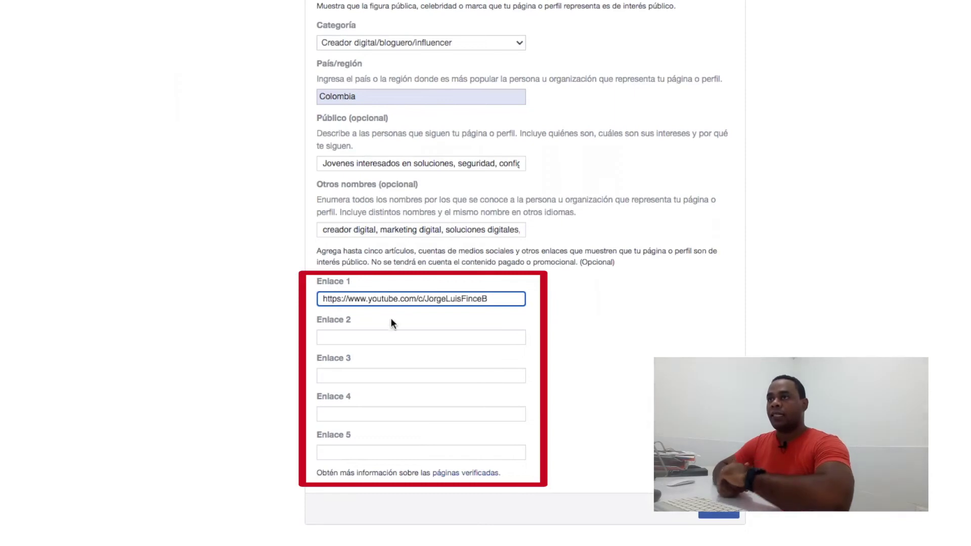
left_click(393, 336)
type("https://instagram.com/jorgelfince")
left_click(375, 376)
type("https://instagram.com/jorgelfince")
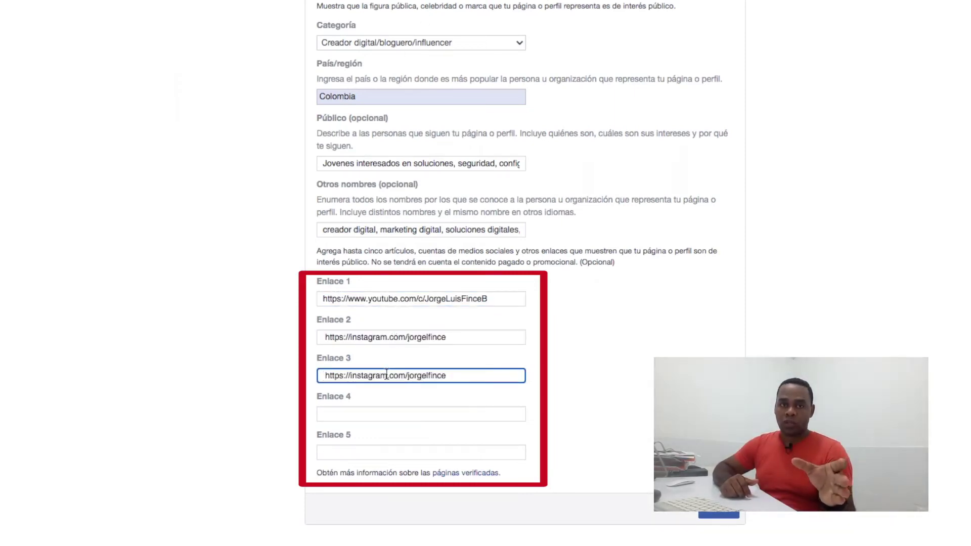
left_click_drag(377, 375, 348, 381)
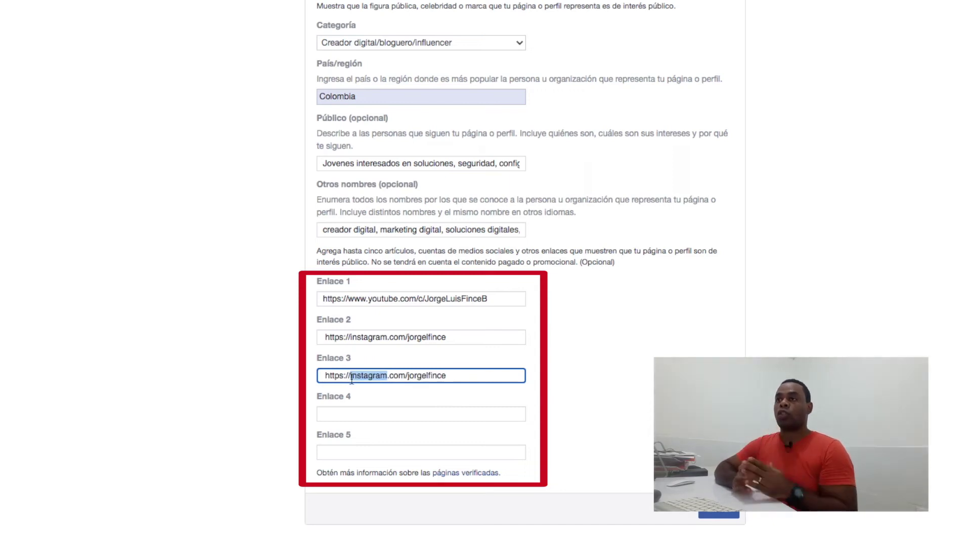
type("twitter")
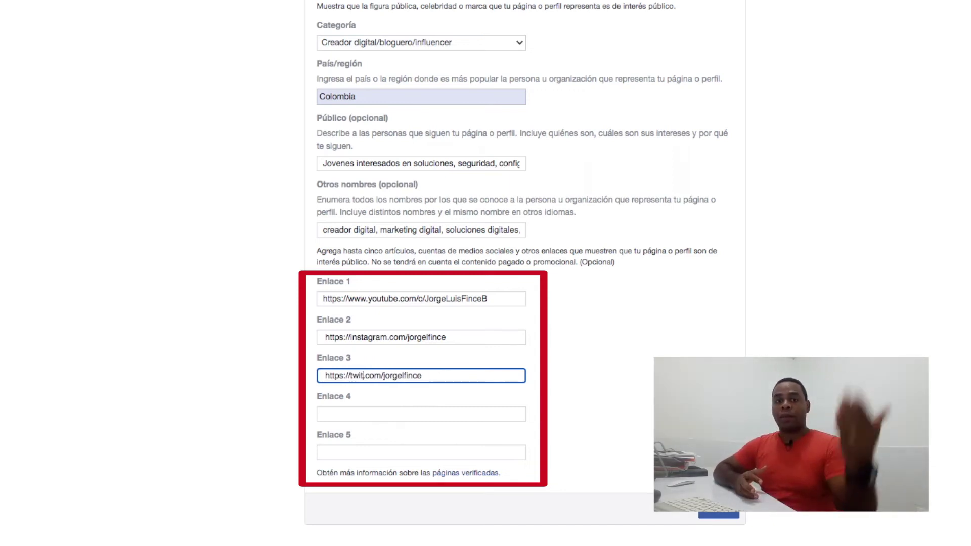
- Fill Enlace 4 with the TikTok link (with @) and Enlace 5 with LinkedIn
left_click(364, 413)
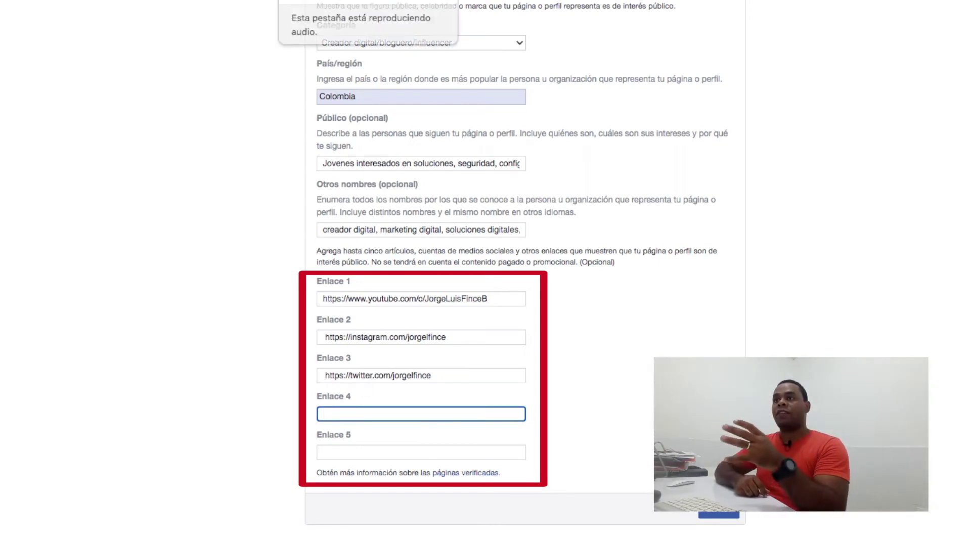
type("https://instagram.com/jorgelfince")
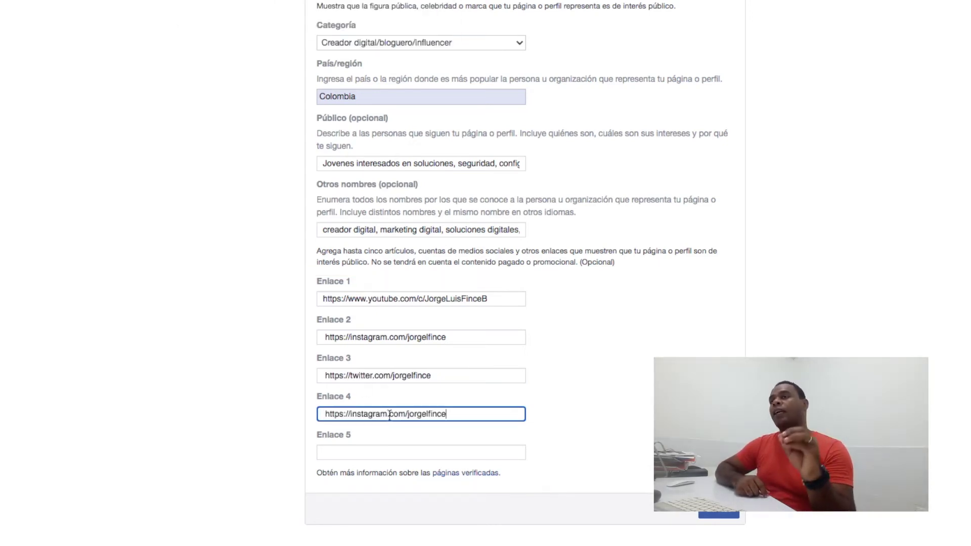
left_click_drag(386, 414, 353, 417)
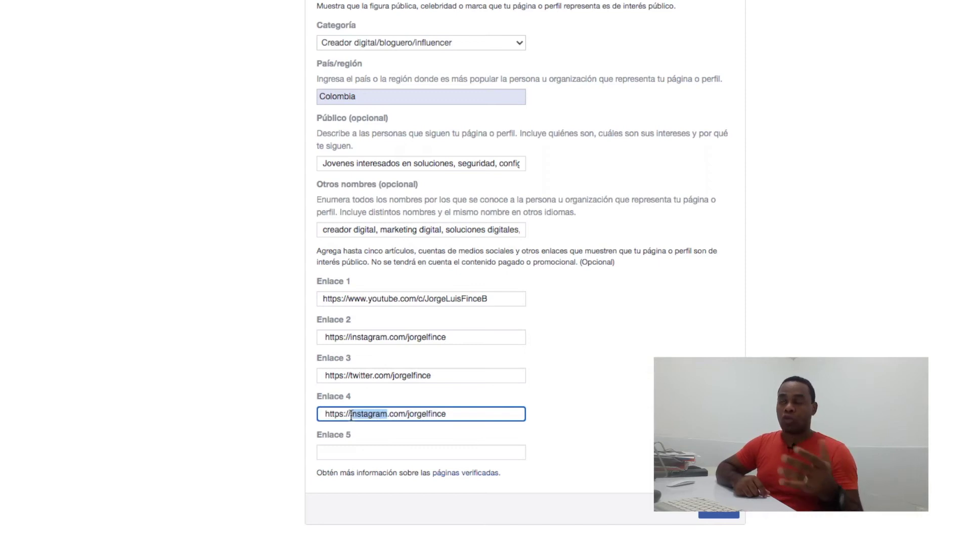
type("tiktok")
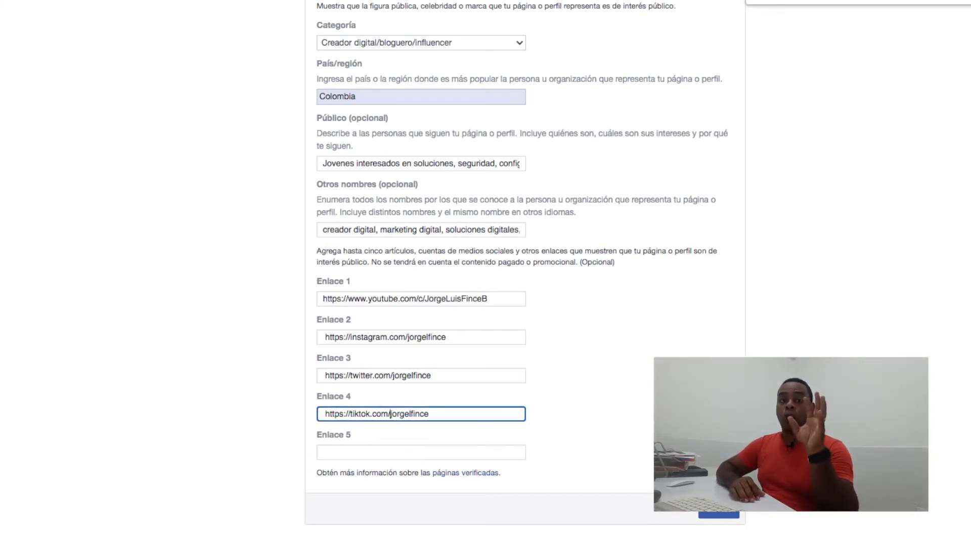
type("@")
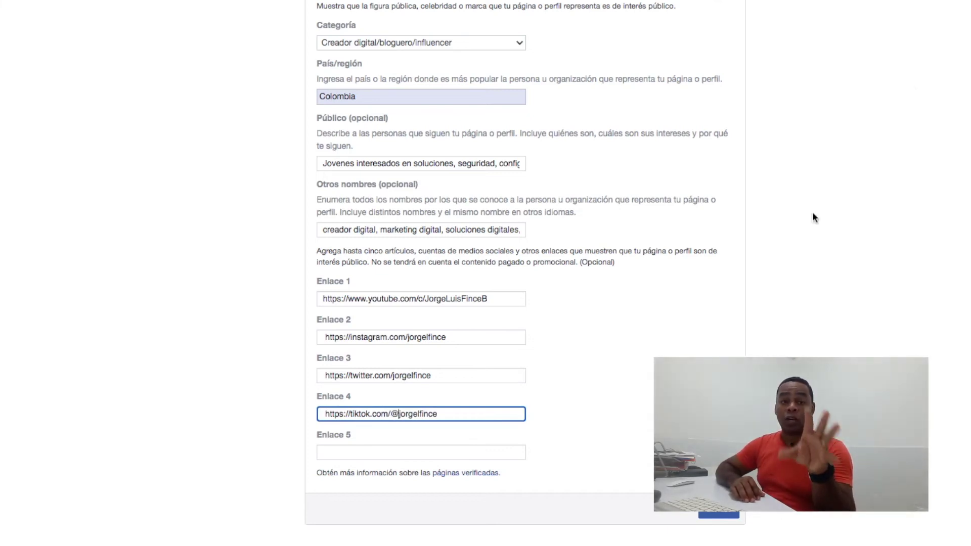
left_click(360, 456)
type("https://www.linkedin.com/in/jorgeluisfince")
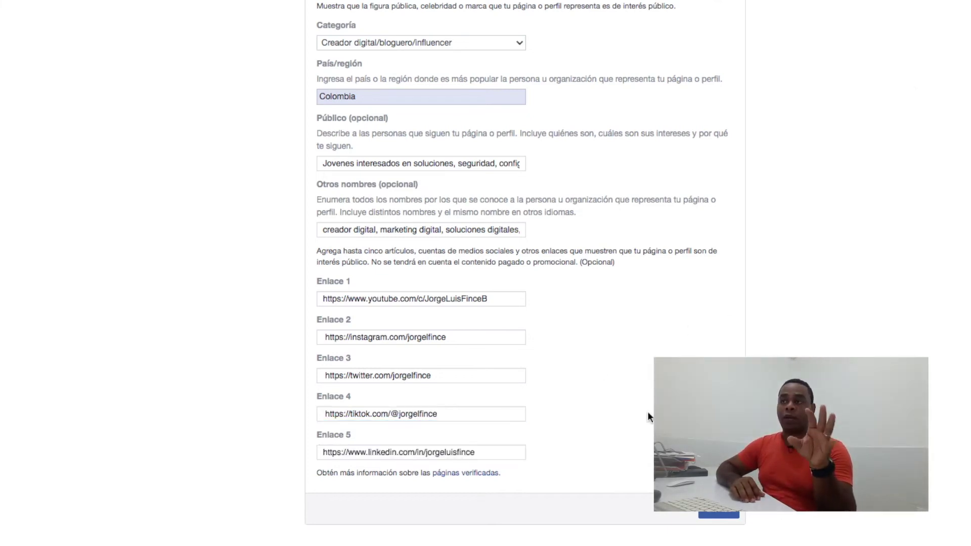
scroll(638, 411, "up", 9)
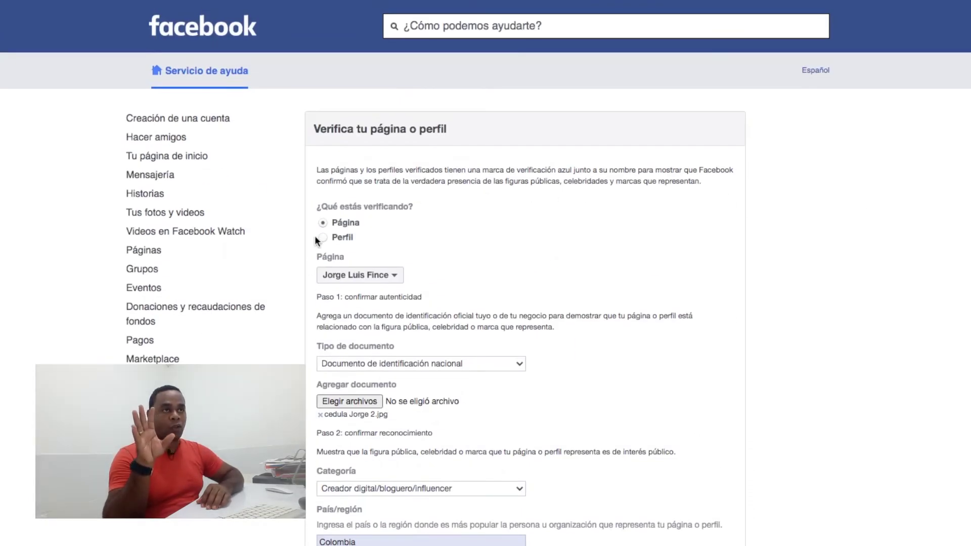
- Submit the completed verification form with the Enviar button
scroll(580, 420, "down", 6)
scroll(580, 421, "down", 4)
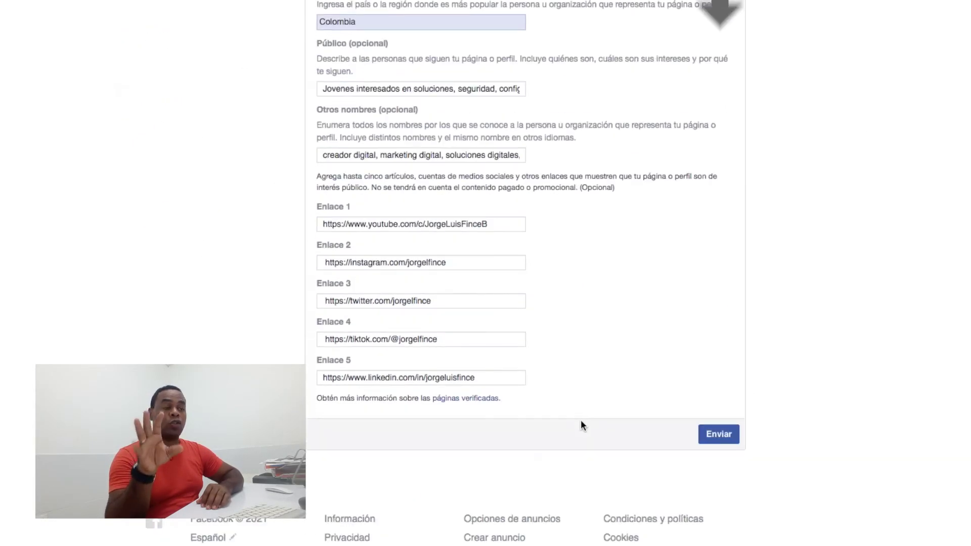
left_click(710, 434)
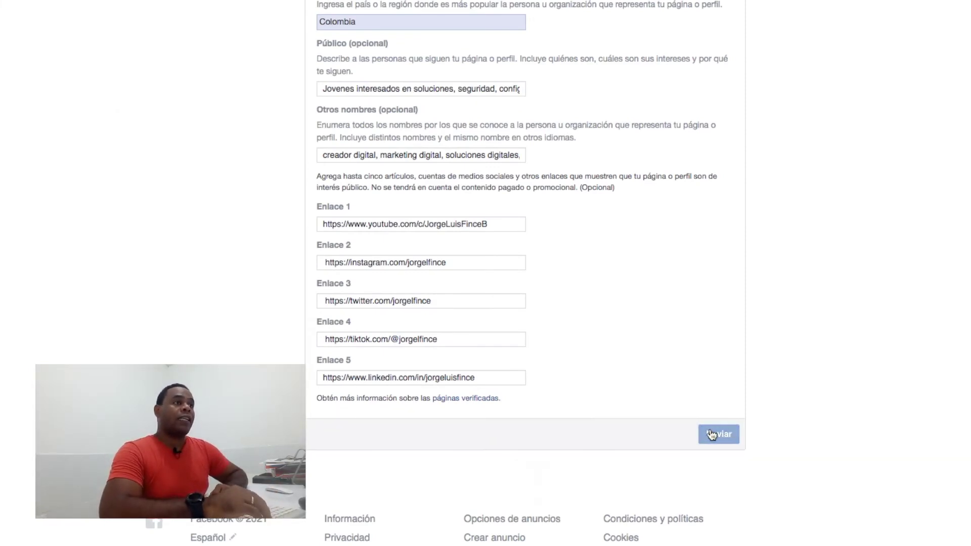
left_click(712, 435)
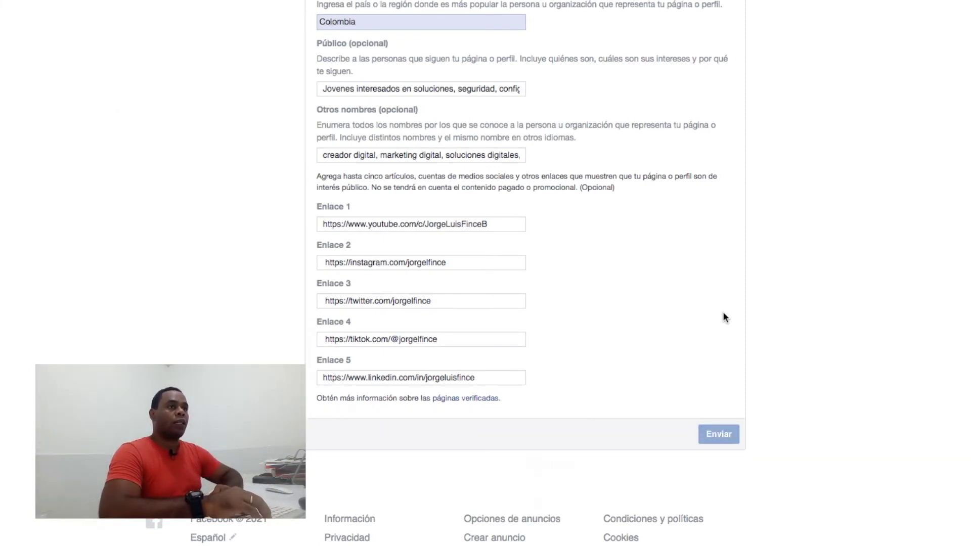